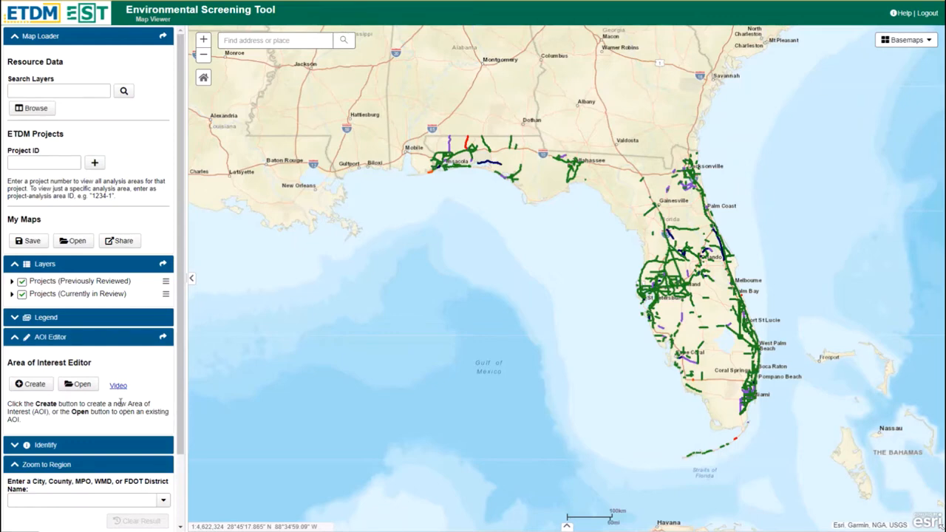
Step: Create a new area of interest named "Bill Test 1" with the type Other Area of Interest
left_click(26, 386)
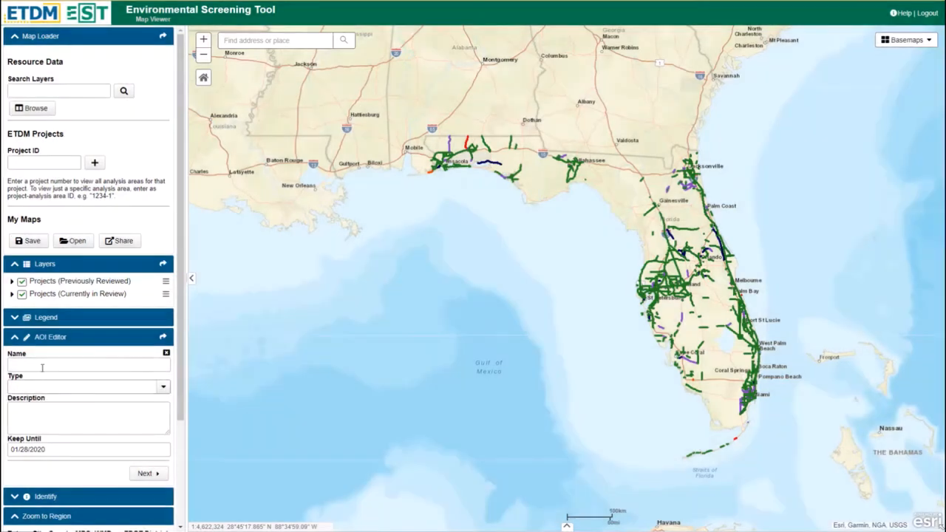
left_click(44, 367)
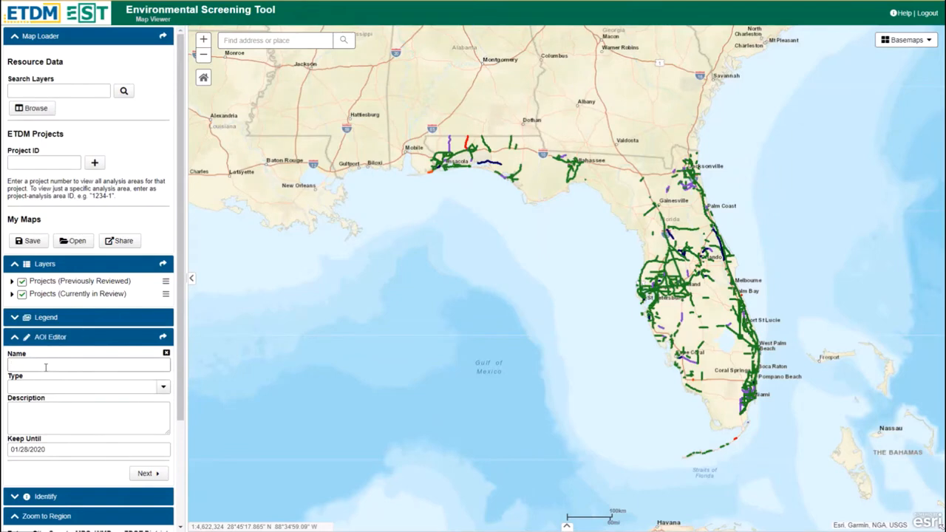
type("Bill Test 1")
left_click(164, 391)
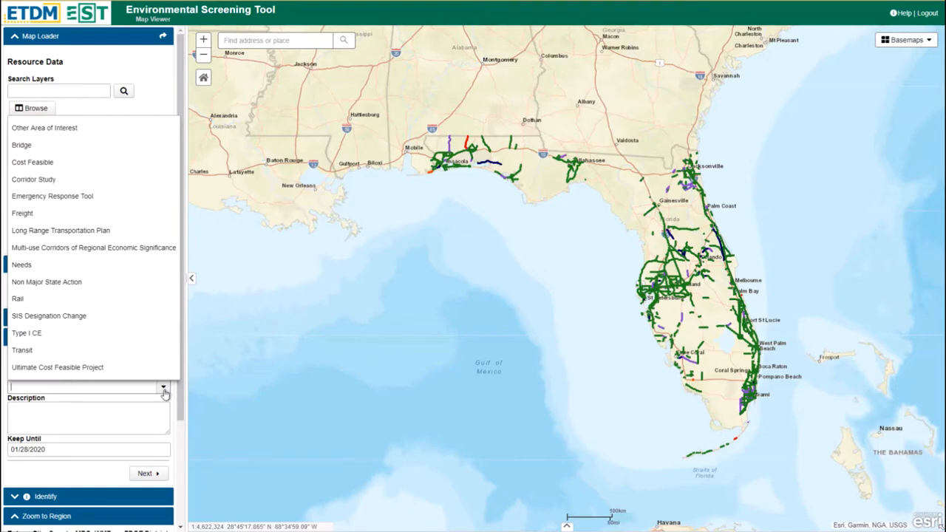
left_click(144, 131)
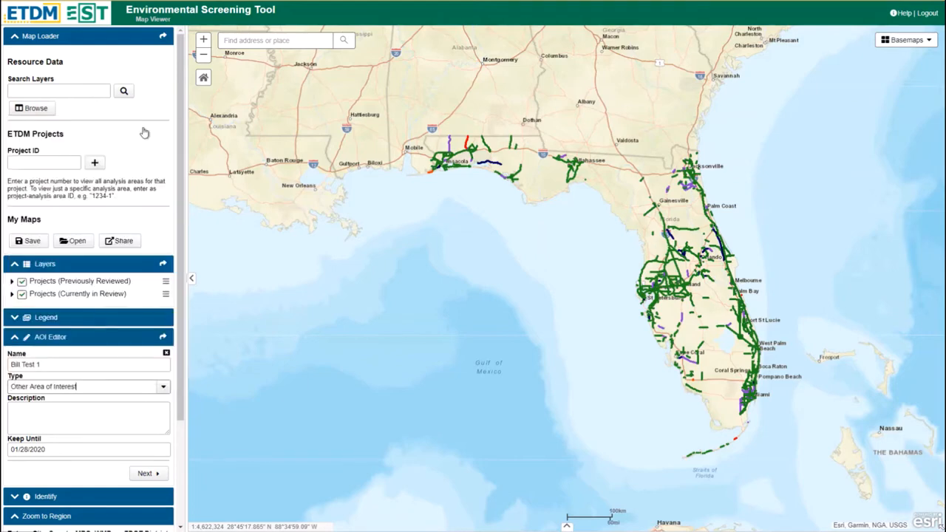
Step: Leave the description empty, set the keep-until date to 01/28/2020, and continue to the area's features
left_click(84, 419)
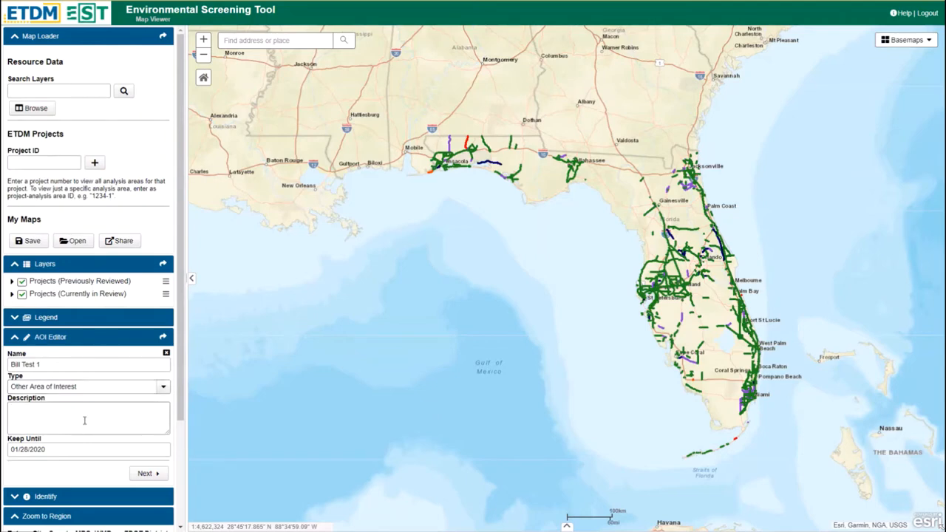
left_click(87, 448)
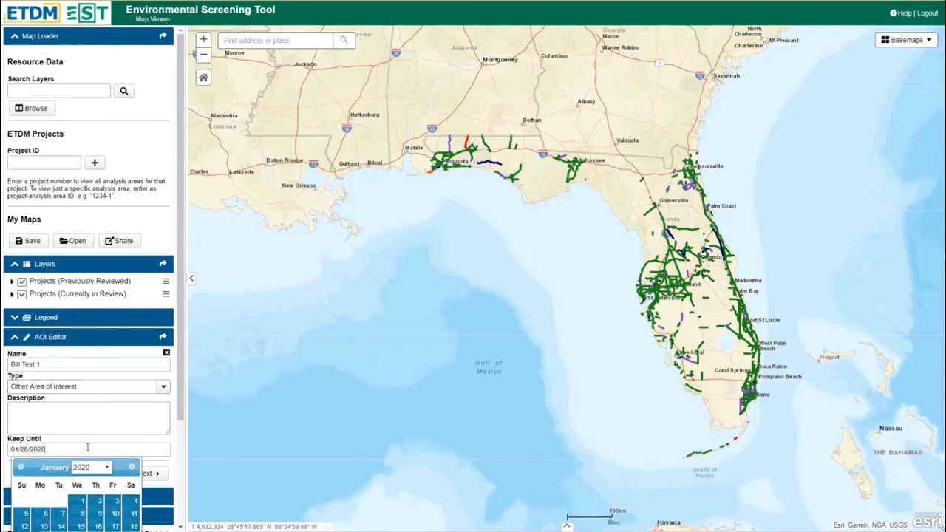
scroll(87, 447, "down", 3)
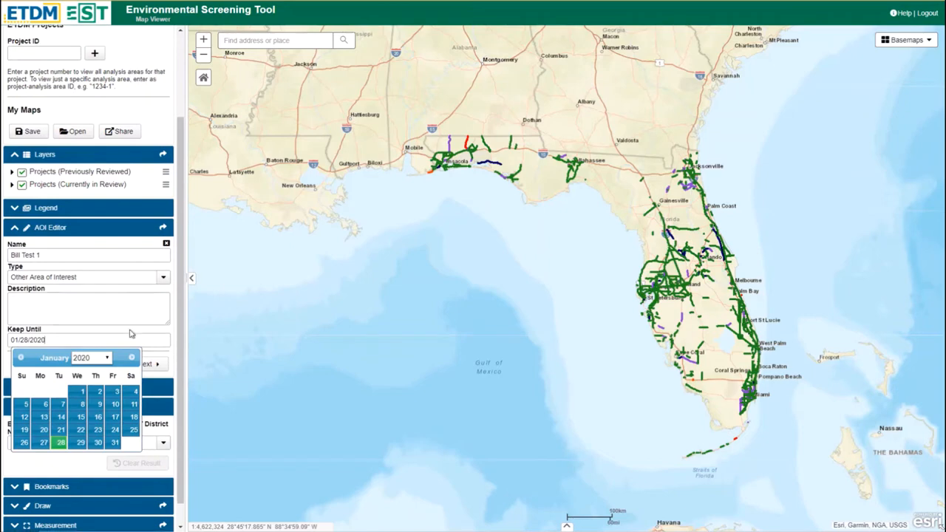
scroll(129, 333, "down", 1)
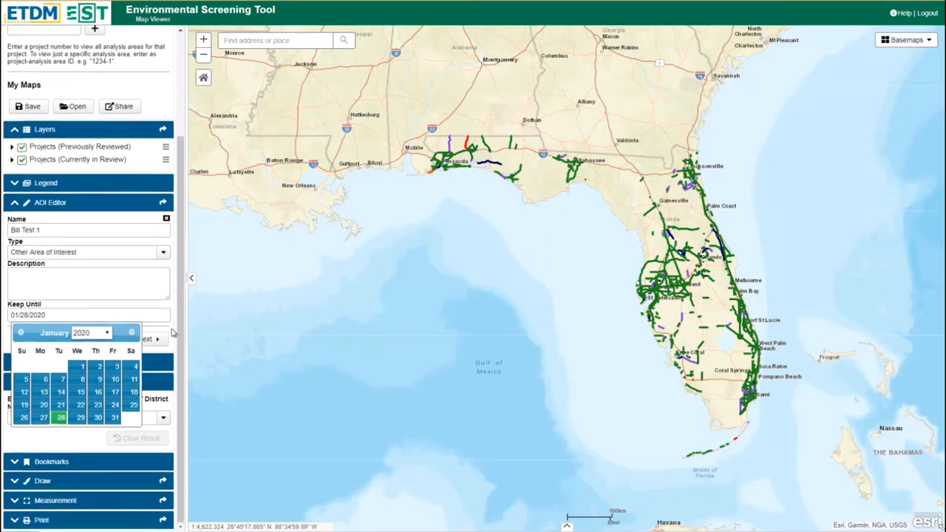
left_click(61, 418)
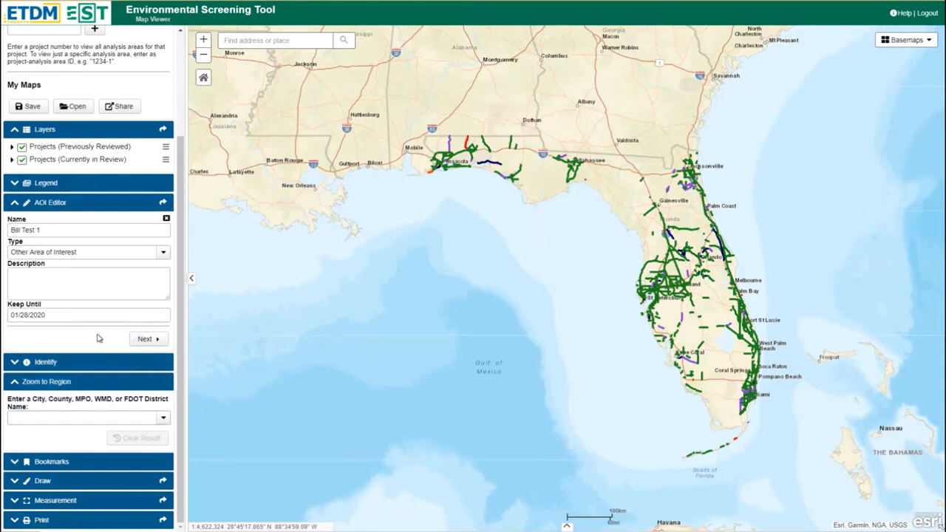
left_click(147, 343)
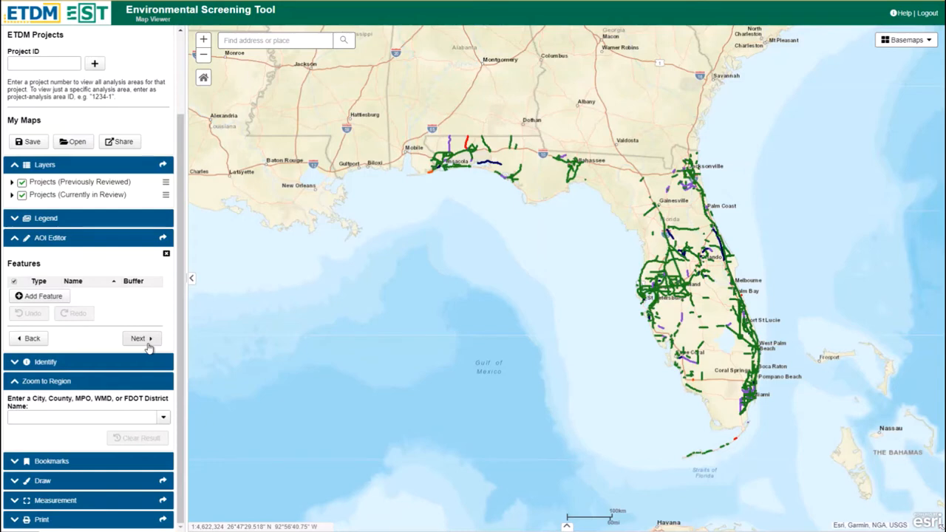
Step: Add a point feature by entering the US-90 street address in Tallahassee and choosing the first suggested match
left_click(46, 298)
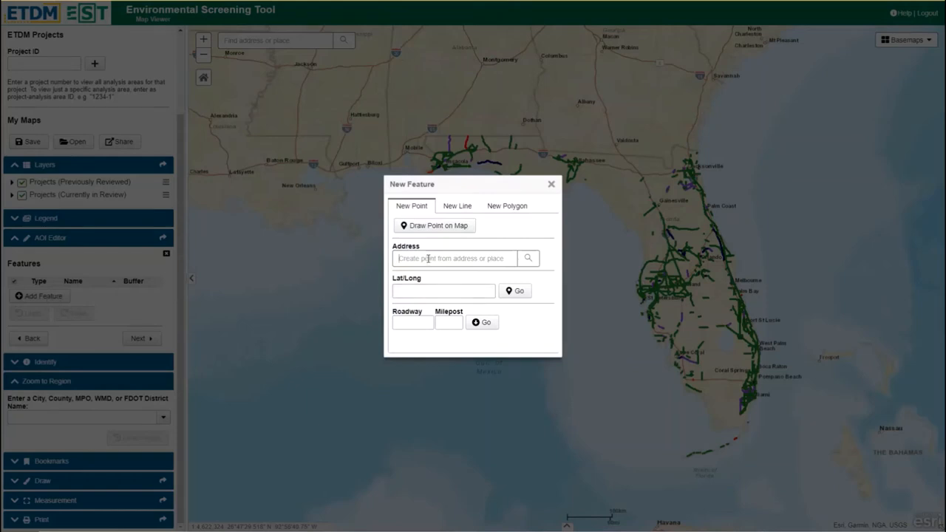
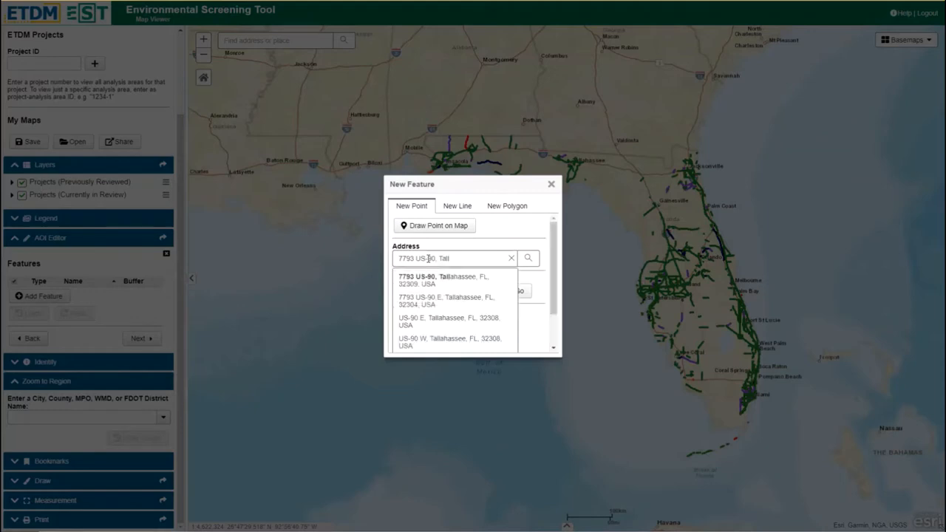
left_click(436, 284)
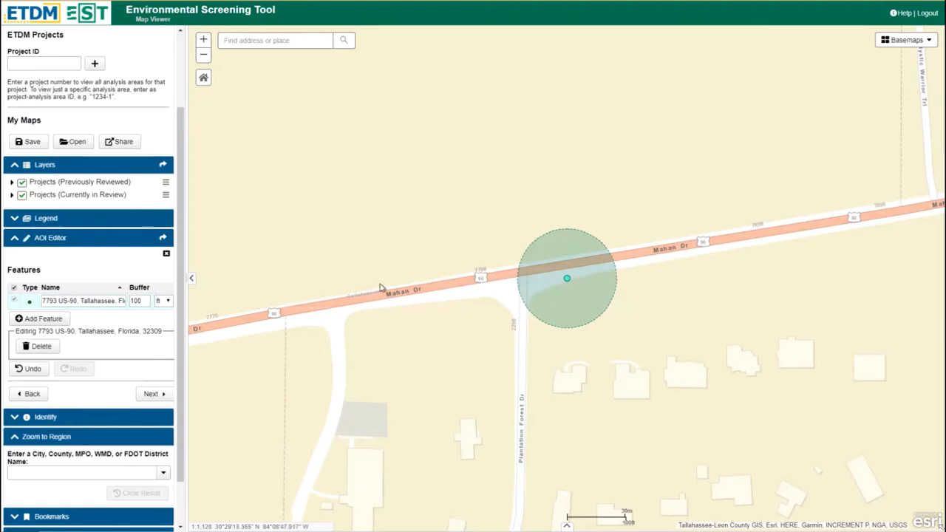
Step: Add a second point feature from the lat/long coordinates 30.4877 84.1506
left_click(46, 321)
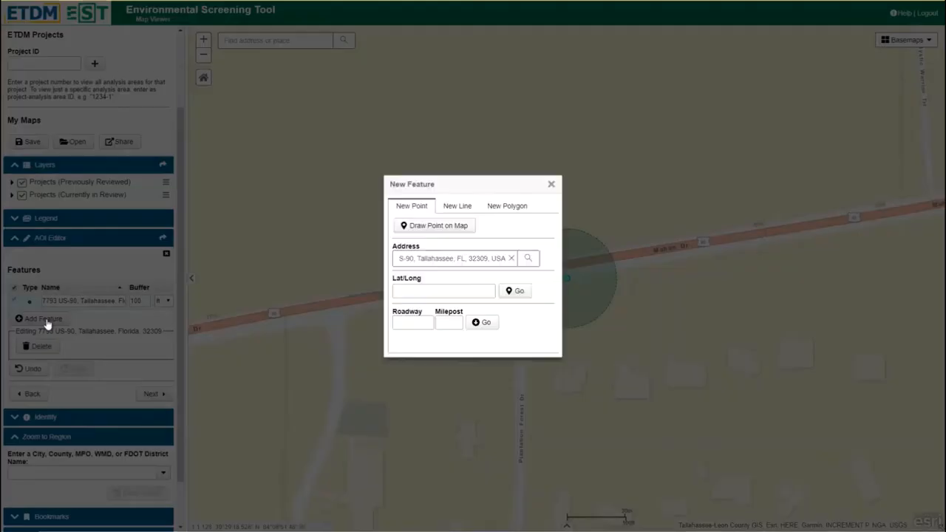
left_click(418, 291)
type("30")
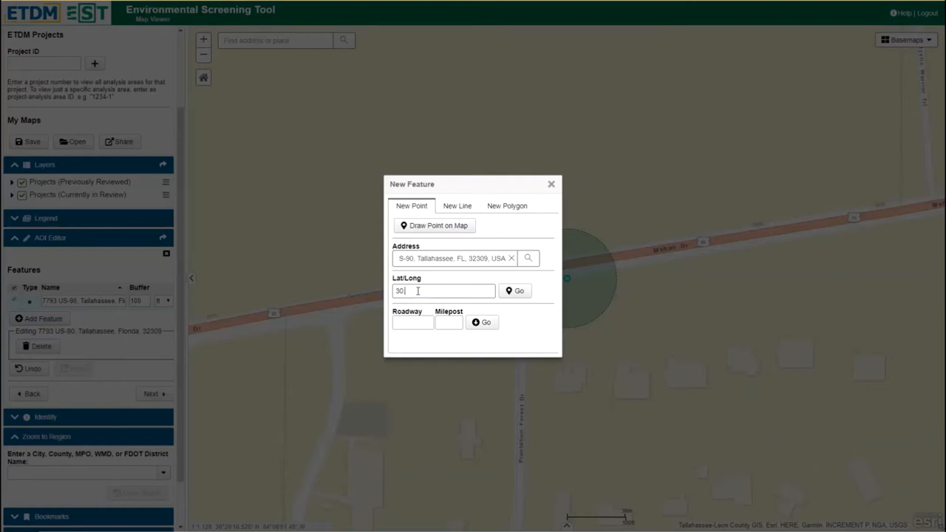
type(".487, 84.1560")
key("BackSpace")
key("BackSpace")
type("06")
left_click(520, 292)
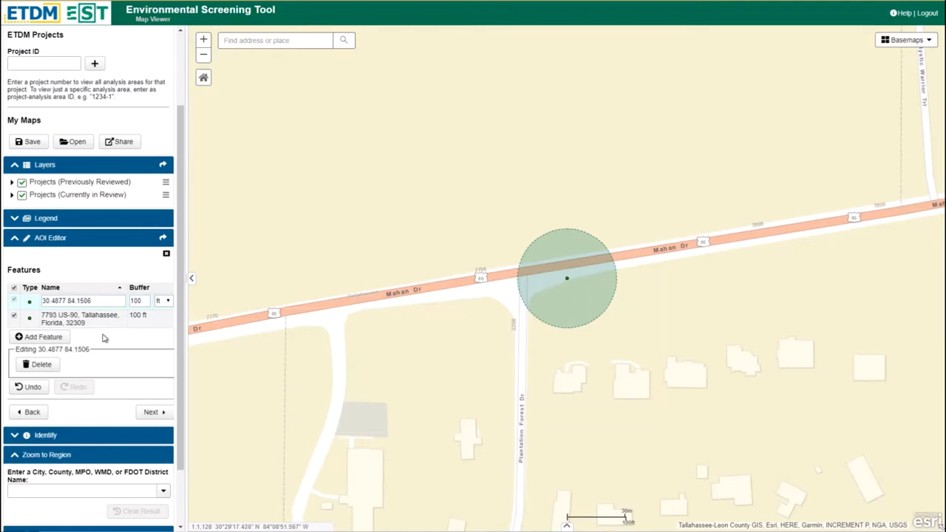
Step: Select the address point from the feature list, and switch the selection to the lat/long point on the map
scroll(357, 310, "up", 1)
scroll(357, 311, "down", 2)
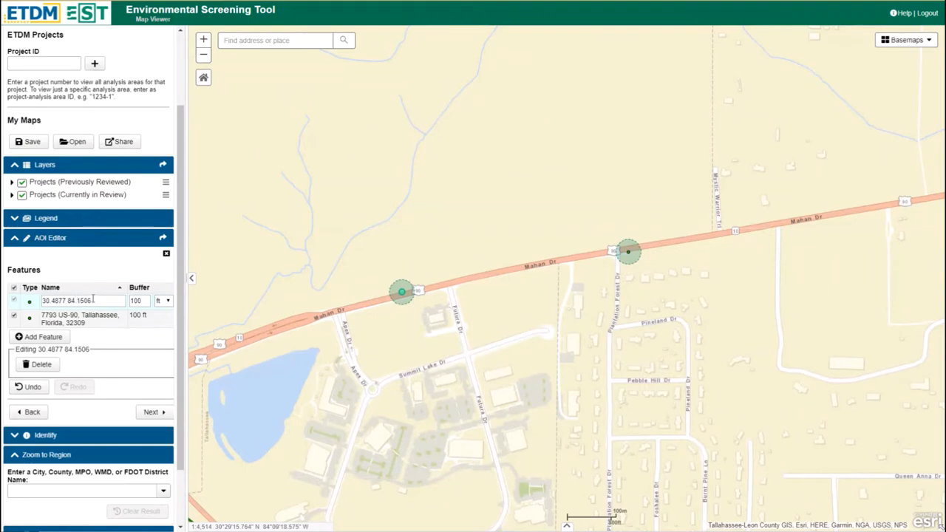
left_click(33, 319)
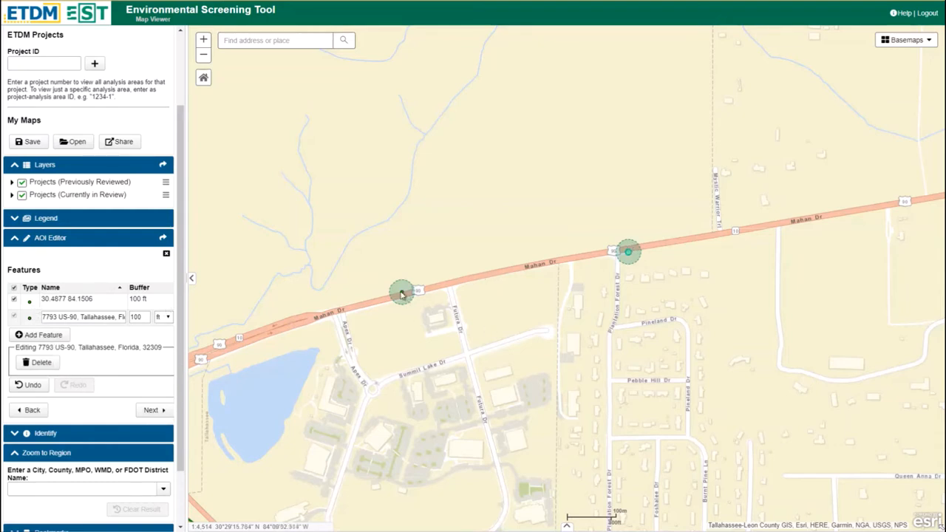
left_click(403, 295)
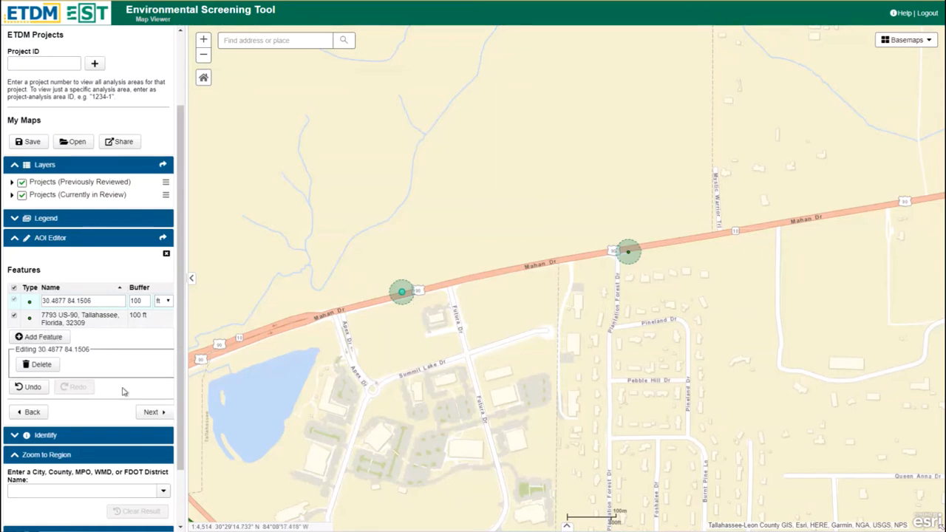
Step: Add a point feature on roadway 55020000 at milepost 7
left_click(41, 337)
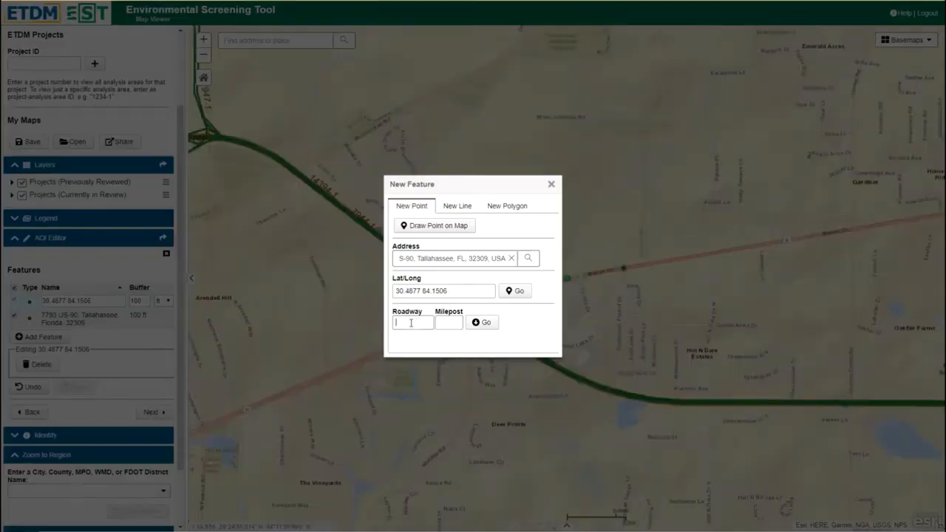
left_click(411, 323)
type("55020000")
left_click(482, 322)
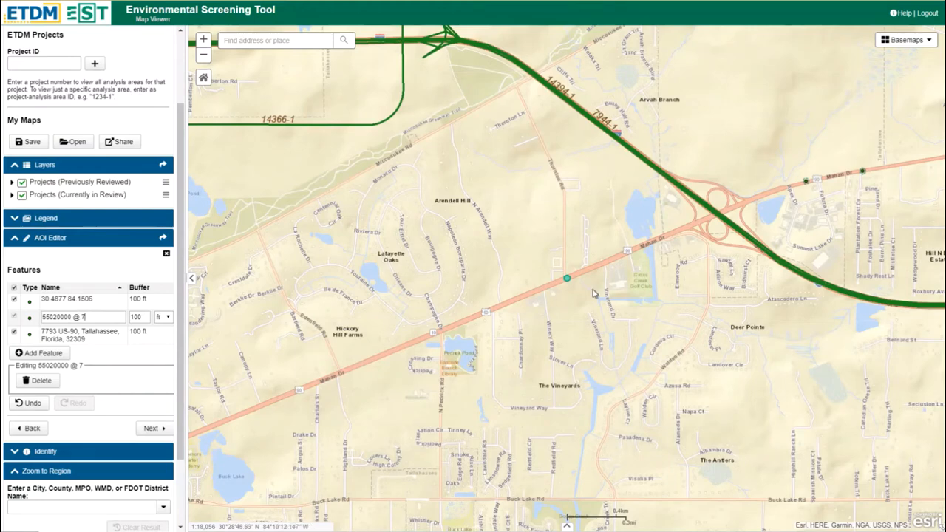
Step: Add a line feature along roadway 55020000 from milepost 7 to 9, and select each of its segments in the feature list
left_click(55, 354)
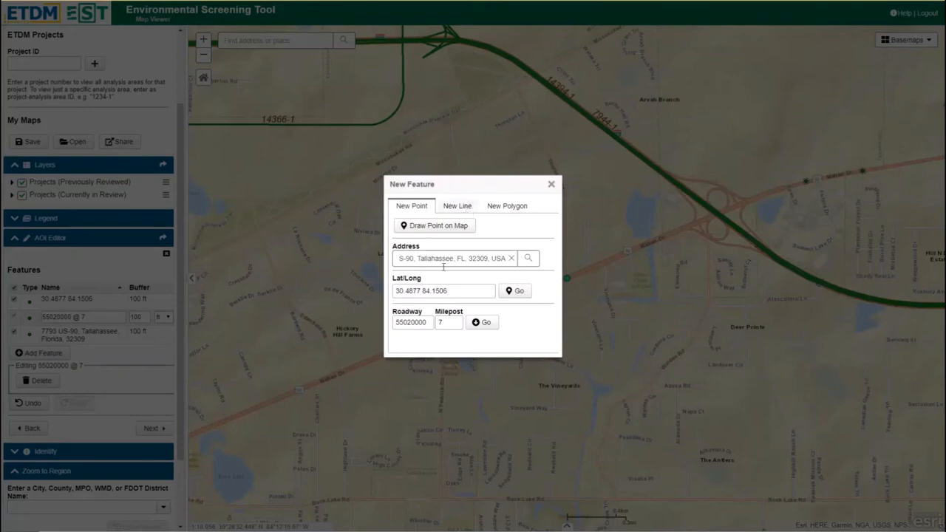
left_click(455, 209)
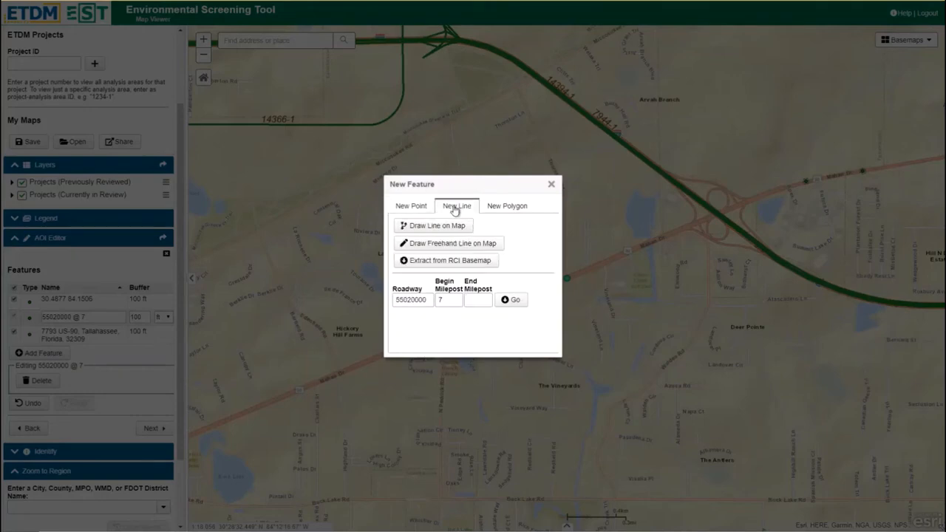
left_click(480, 301)
type("9")
left_click(513, 302)
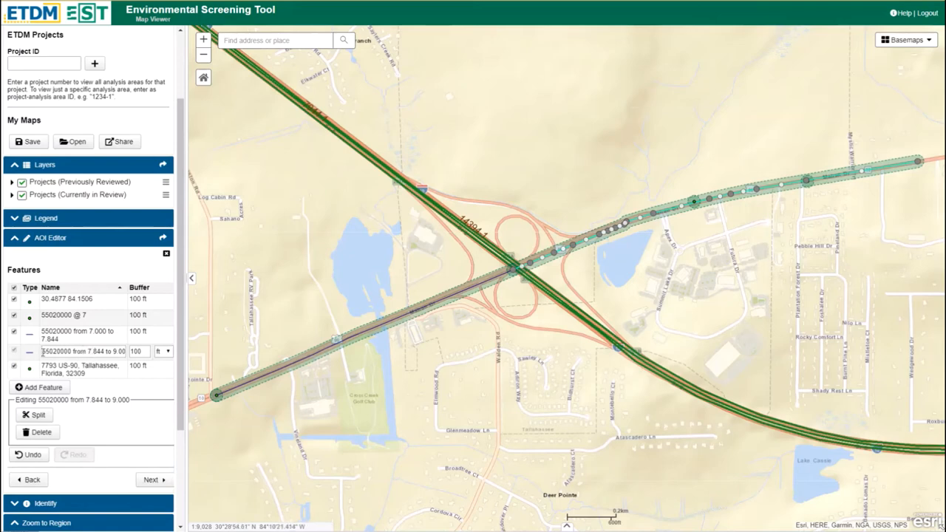
left_click(32, 337)
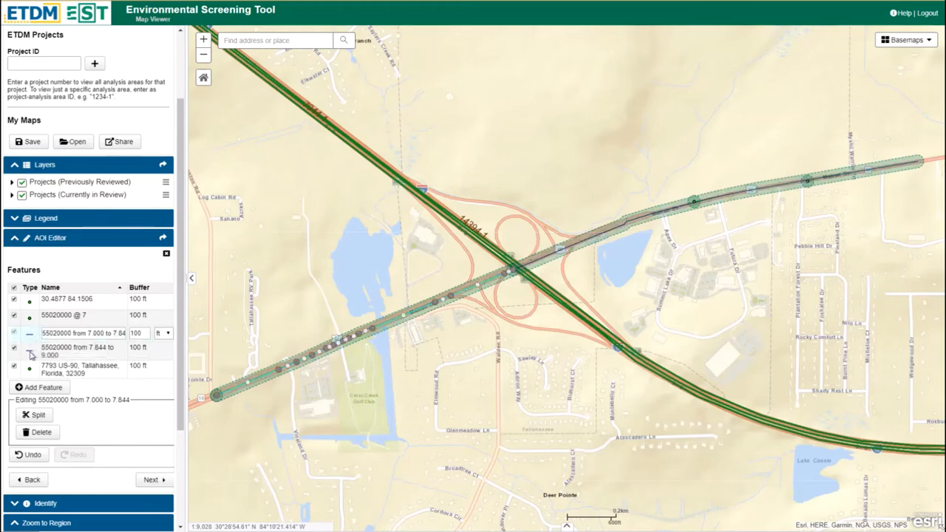
left_click(32, 355)
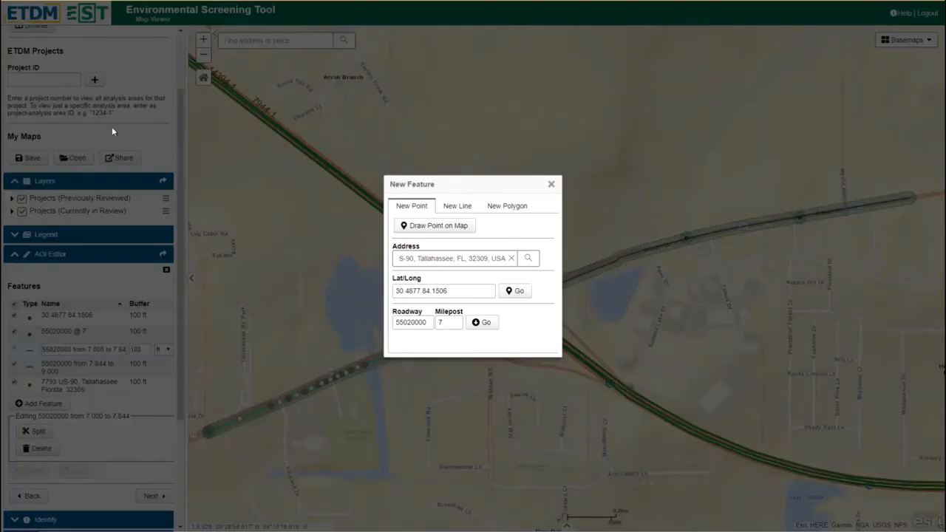
Step: Draw a point feature on Mahan Dr just west of the interstate interchange
left_click(419, 228)
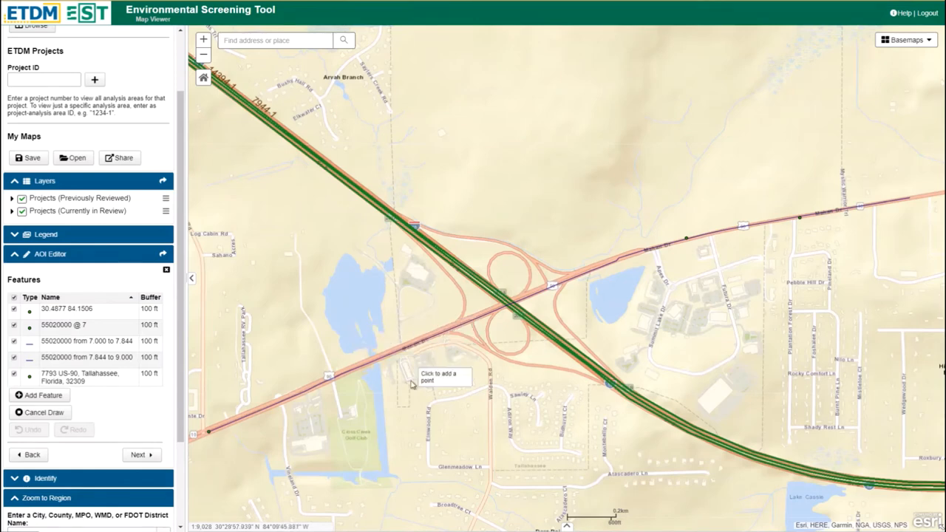
left_click(468, 327)
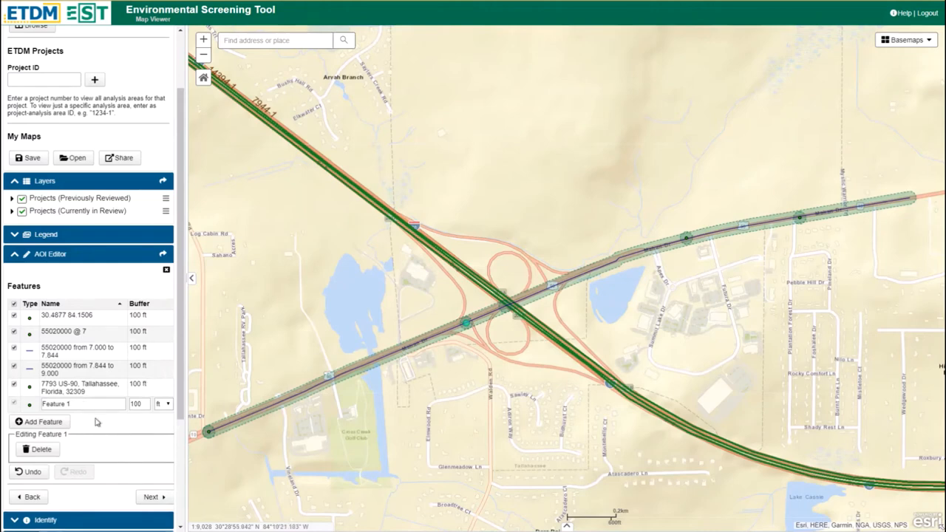
Step: Draw a line feature parallel to and just south of Mahan Dr, curving south along Walden Rd before Glenmeadow Ln
left_click(45, 422)
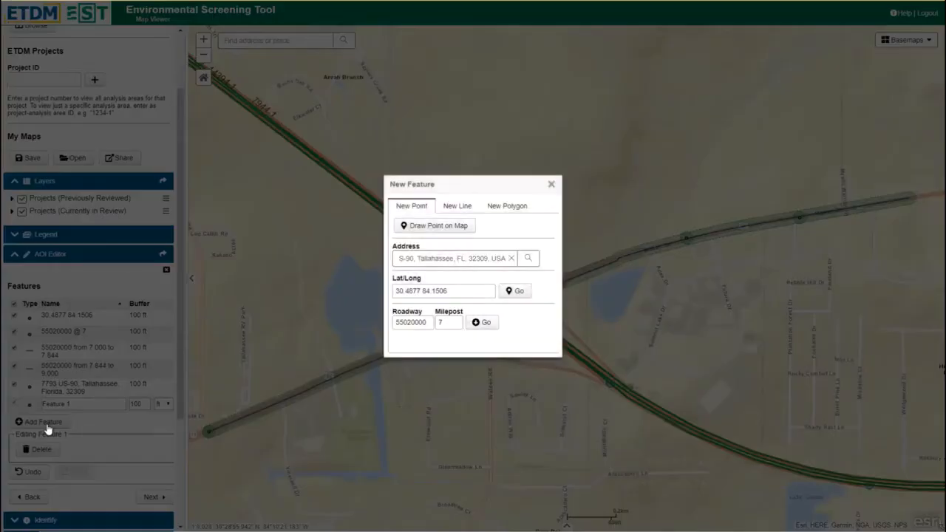
left_click(462, 211)
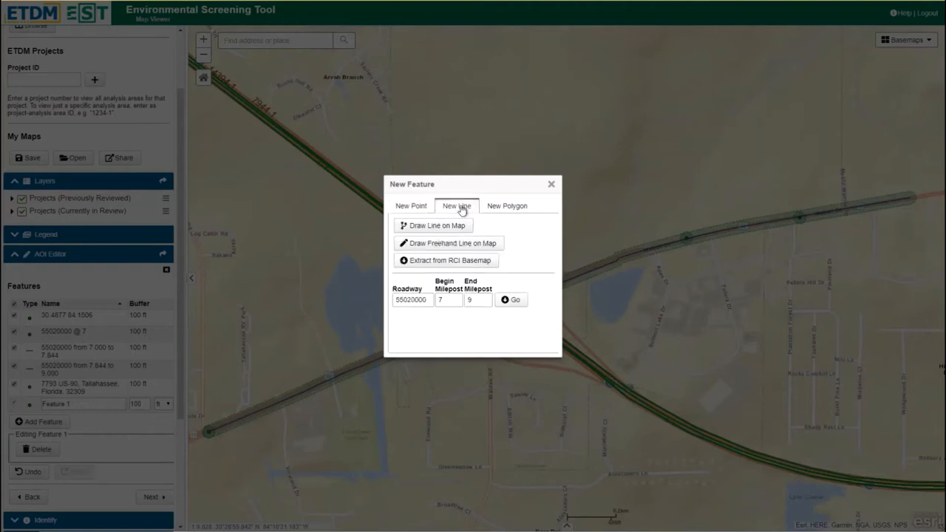
left_click(438, 225)
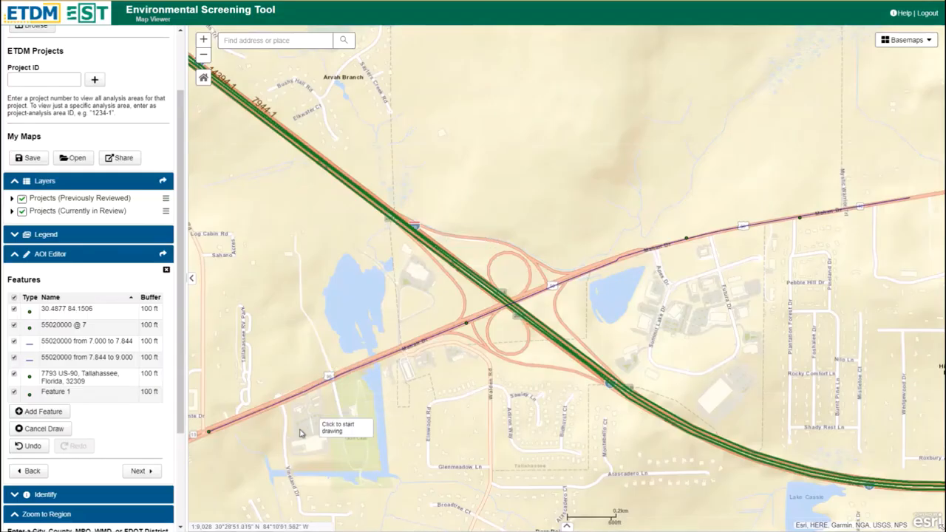
left_click(214, 444)
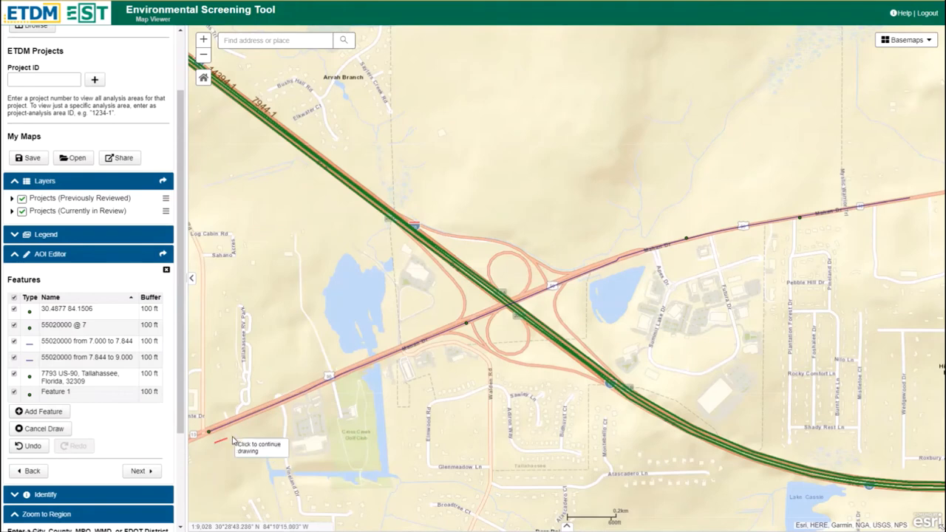
left_click(428, 355)
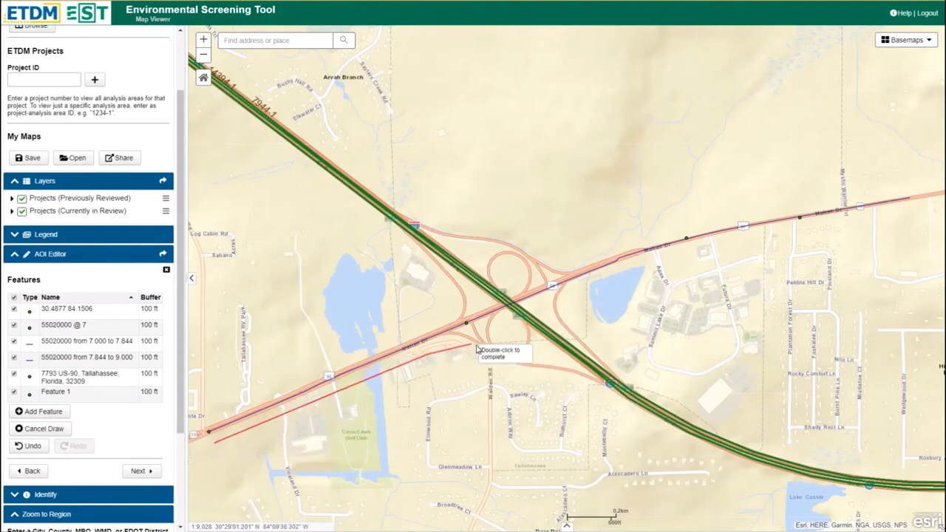
left_click(456, 347)
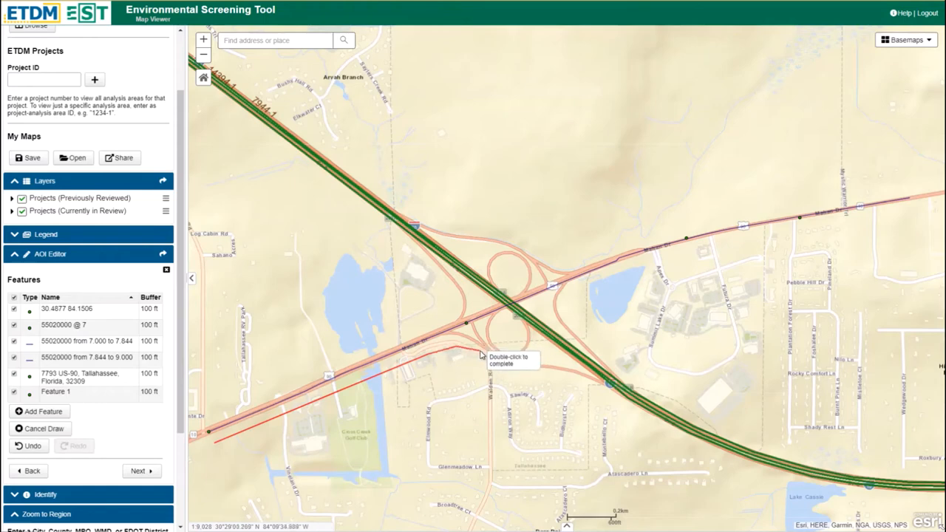
left_click(482, 351)
left_click(492, 366)
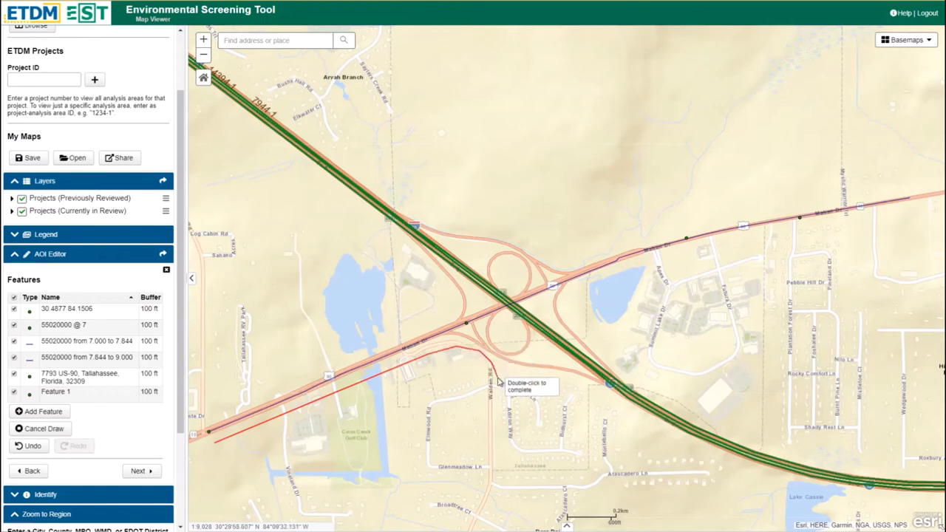
double_click(499, 454)
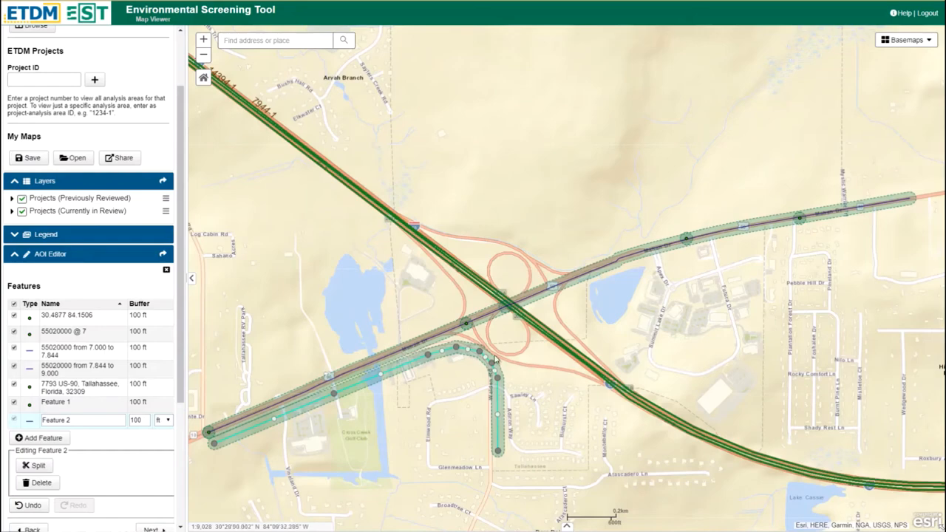
Step: Reshape the bend of the drawn line near Walden Rd by adding a vertex and moving the neighbouring one
scroll(495, 357, "up", 2)
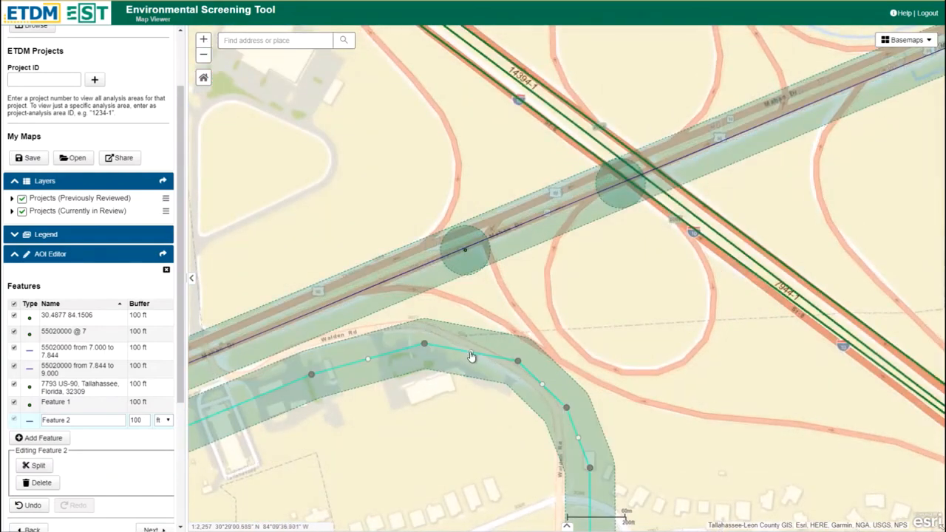
left_click_drag(471, 353, 474, 341)
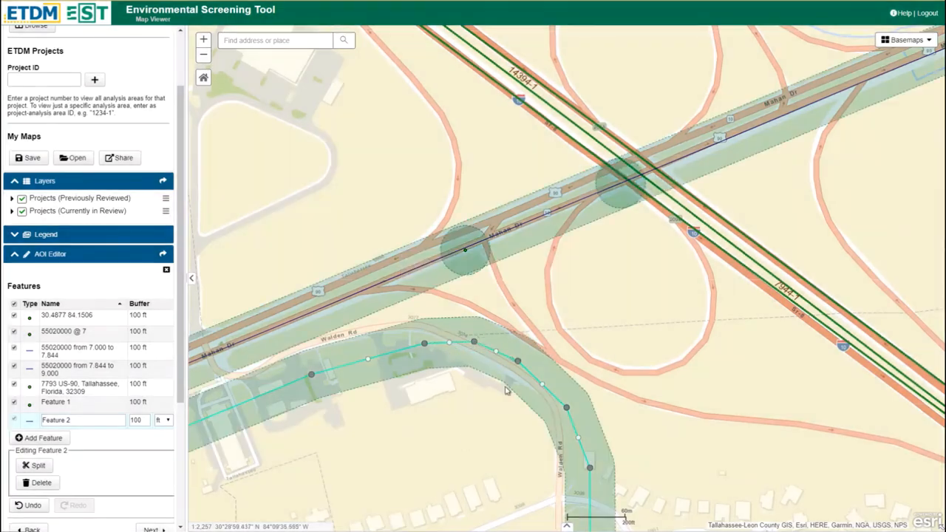
left_click_drag(518, 364, 524, 379)
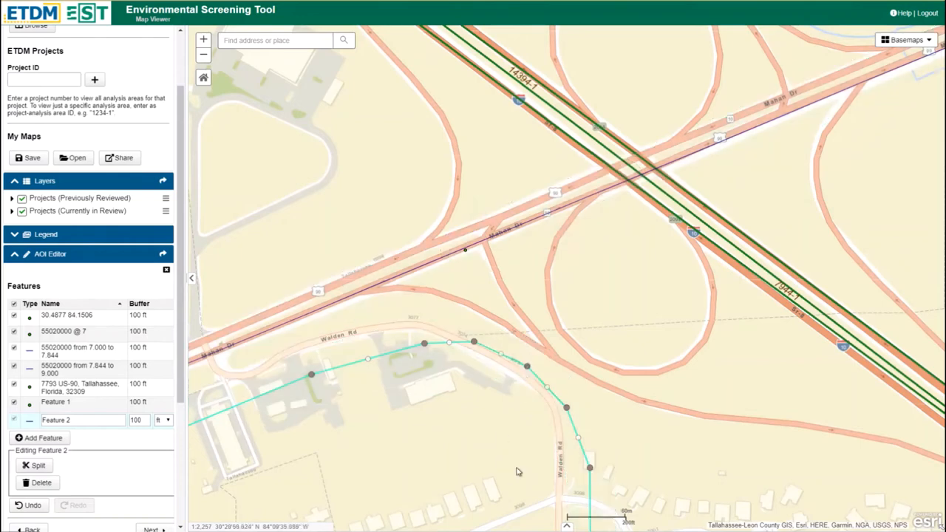
Step: Draw a freehand line feature just inside the previous line, from Mahan Dr eastward and curving south along Walden Rd
scroll(422, 445, "down", 1)
scroll(422, 445, "down", 2)
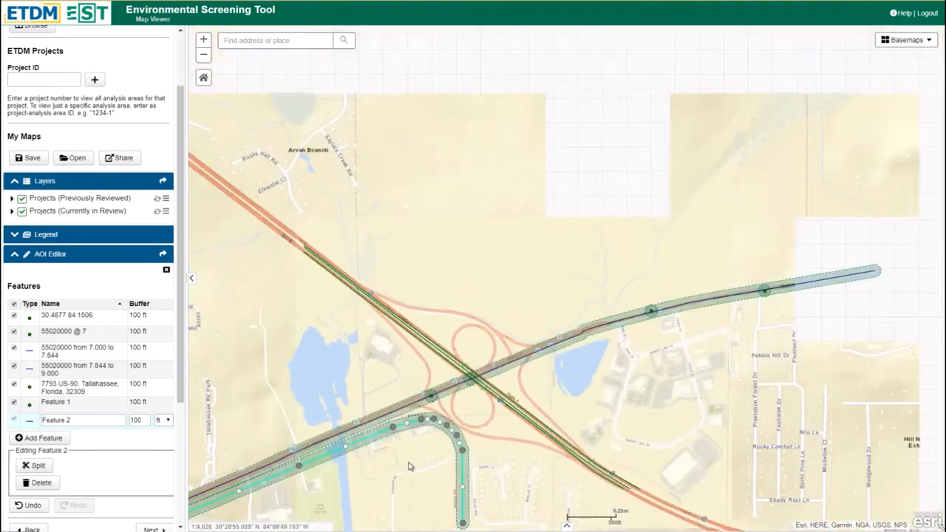
left_click_drag(410, 466, 531, 293)
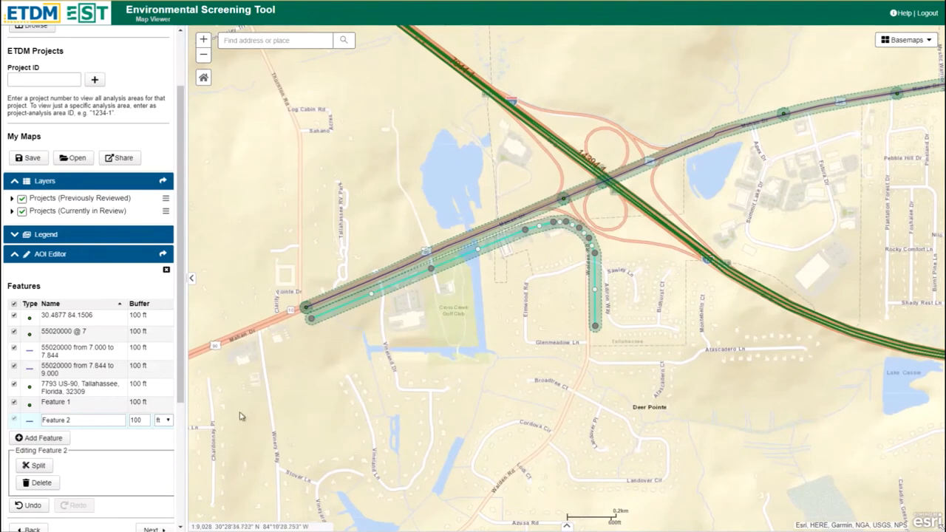
left_click(48, 440)
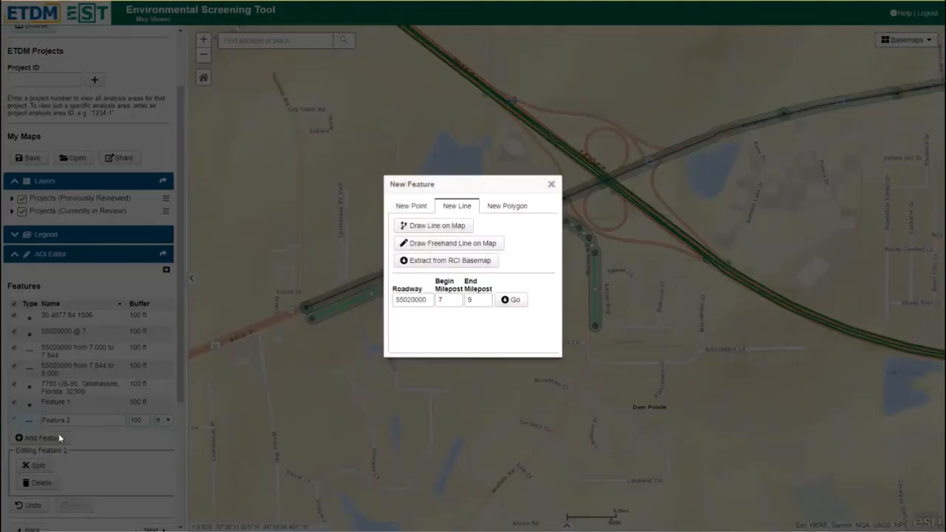
left_click(449, 248)
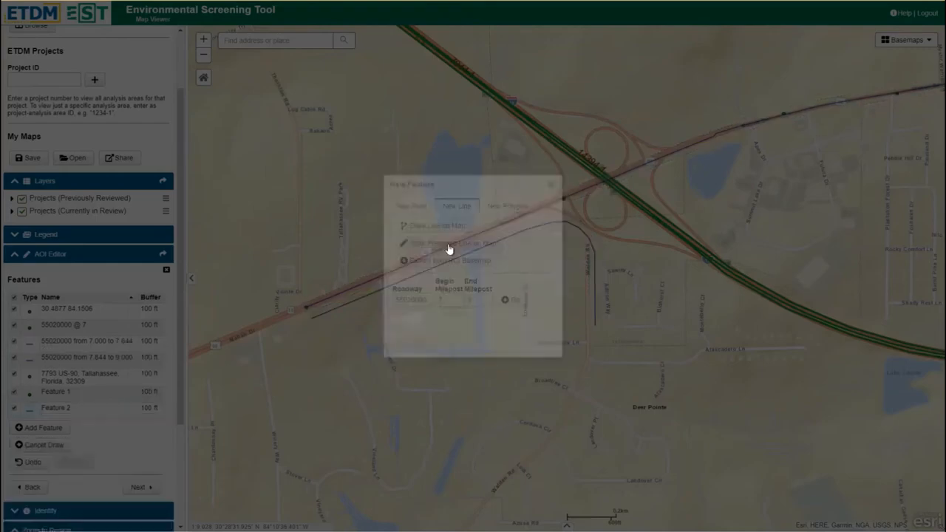
mouse_move(312, 320)
left_mouse_down()
mouse_move(553, 244)
mouse_move(588, 275)
mouse_move(593, 334)
left_mouse_up()
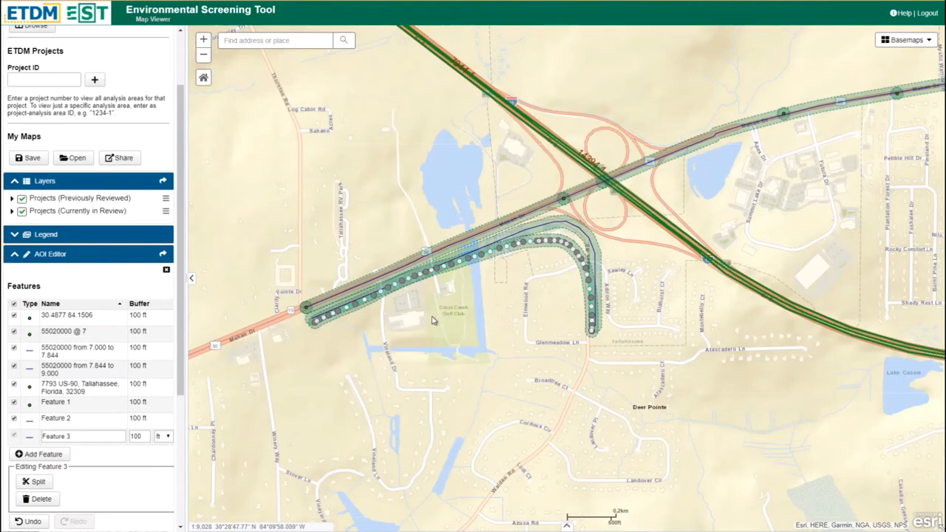
scroll(502, 277, "up", 1)
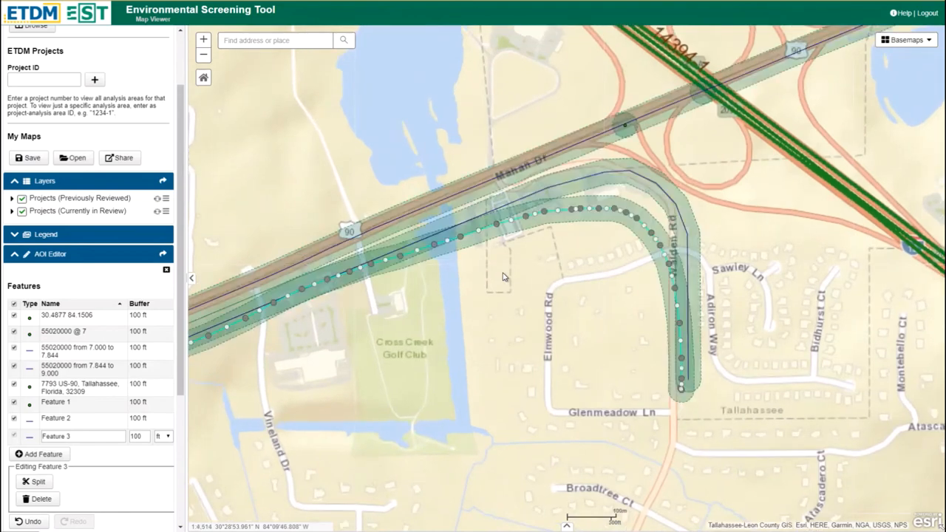
scroll(502, 277, "down", 2)
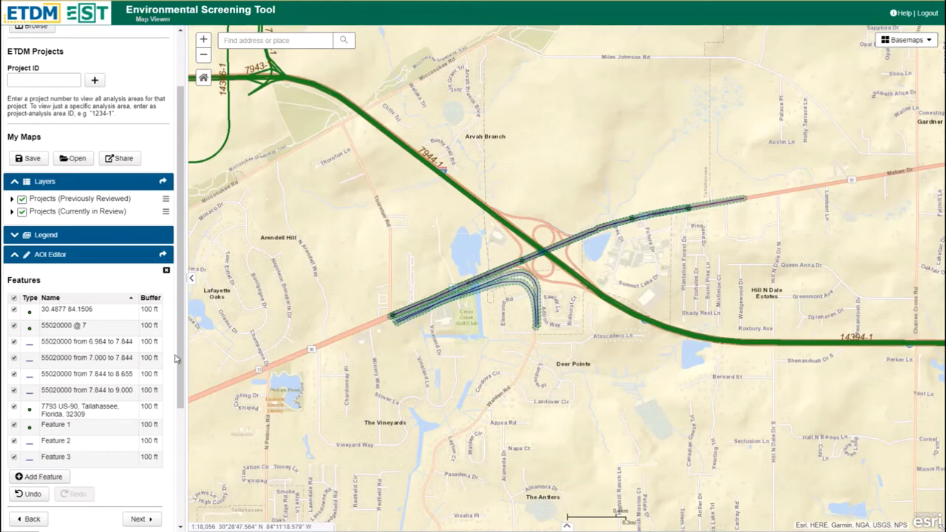
Step: Draw a five-cornered polygon feature south of Mahan Dr and east of the interchange, around Summit Lake Dr
left_click_drag(182, 359, 189, 477)
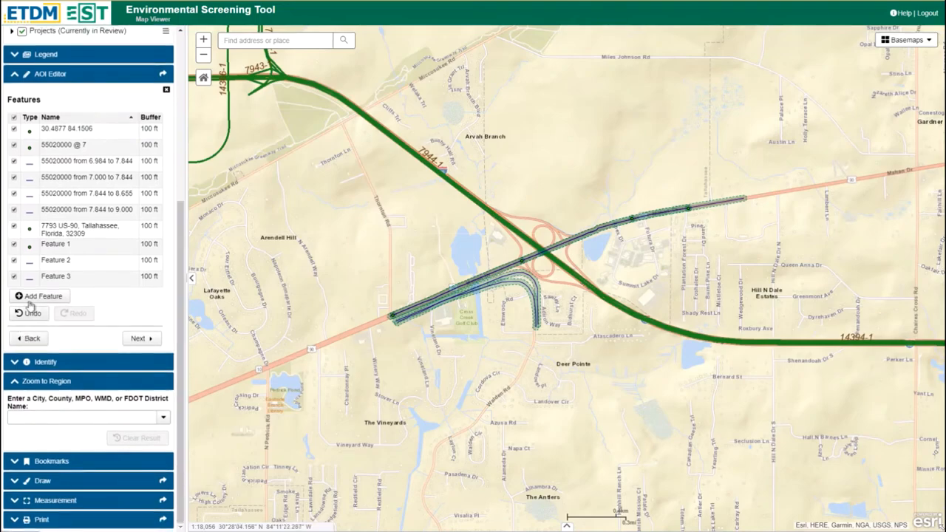
left_click(34, 295)
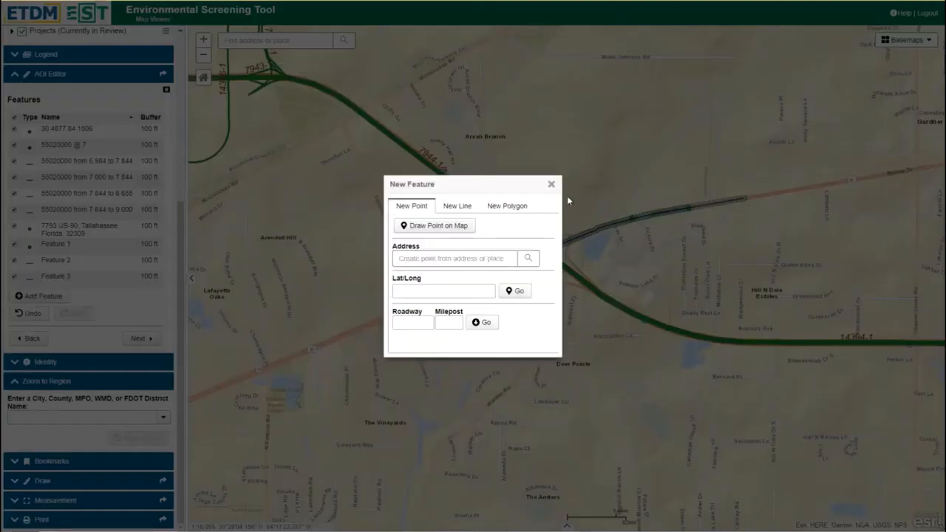
left_click(496, 207)
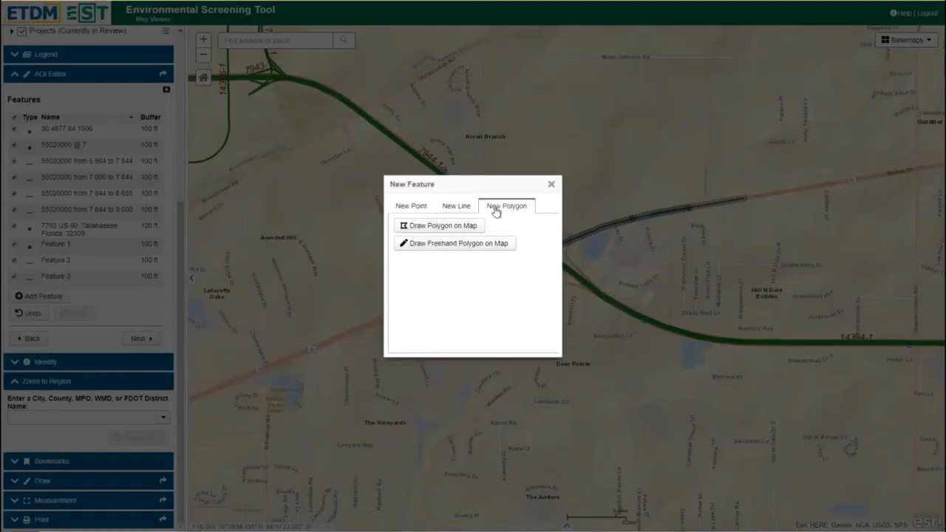
left_click(442, 226)
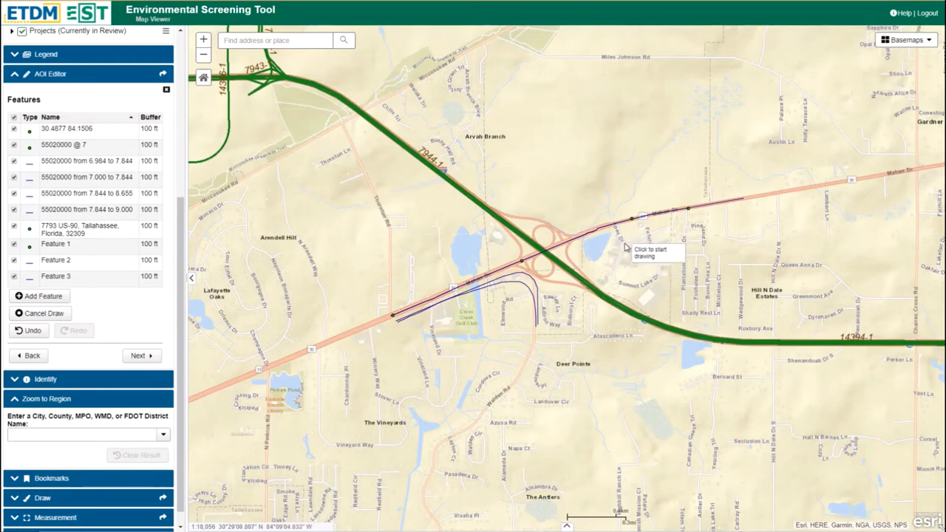
left_click(624, 242)
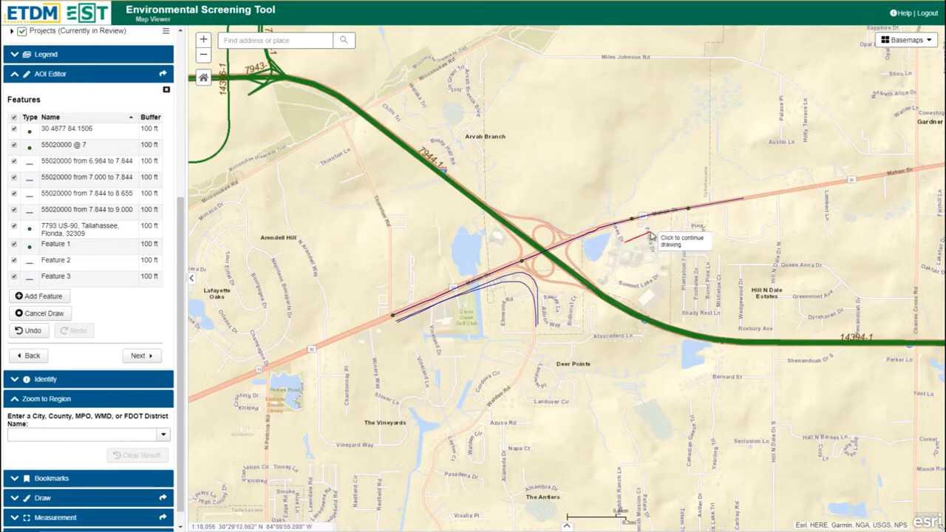
left_click(649, 234)
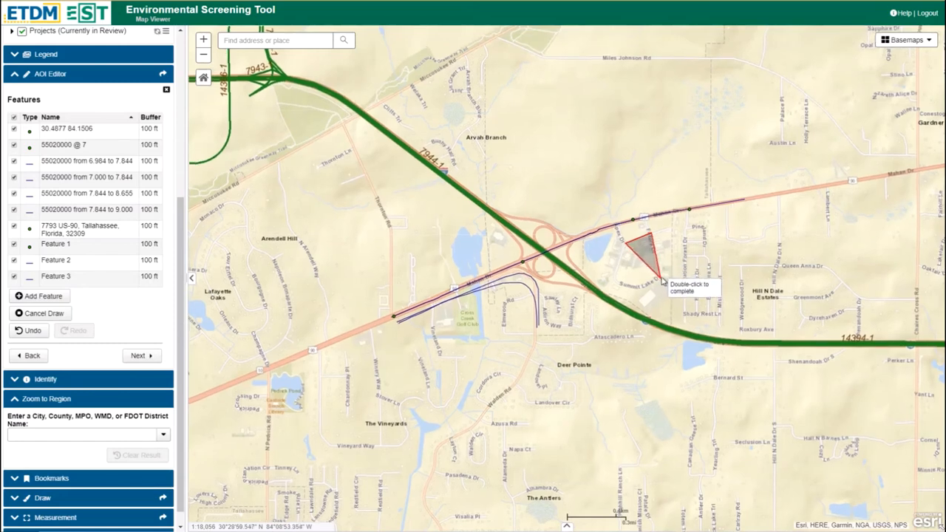
left_click(660, 272)
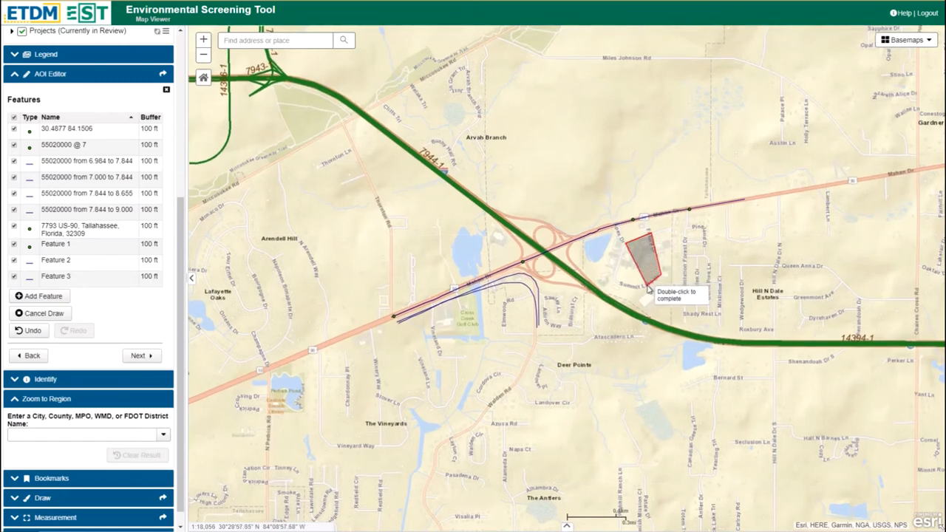
left_click(642, 288)
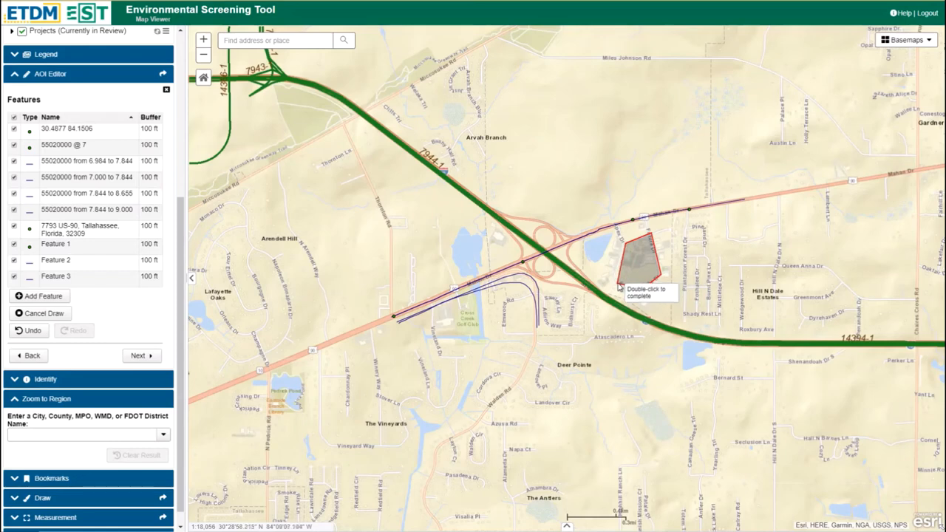
double_click(619, 287)
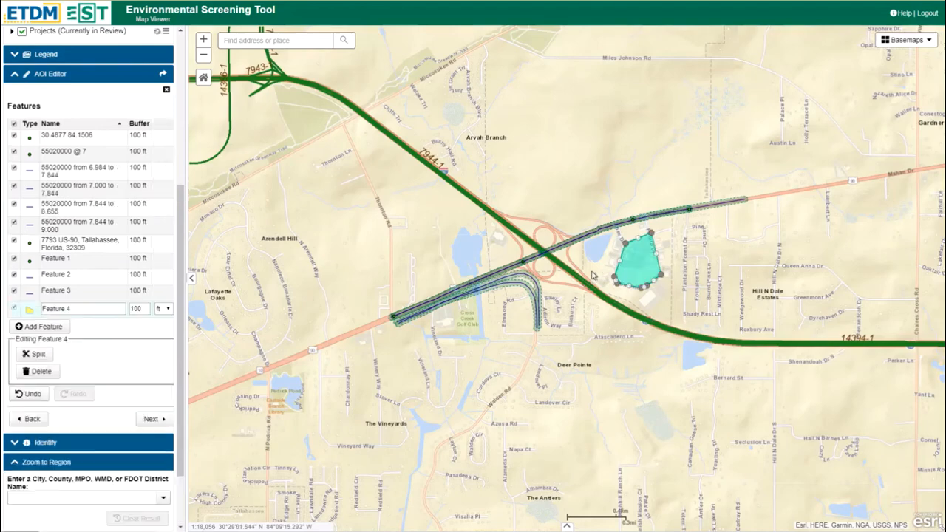
Step: Draw a roughly circular freehand polygon feature around Atascadero Ln, overlapping the interstate north of Deer Pointe
left_click(43, 330)
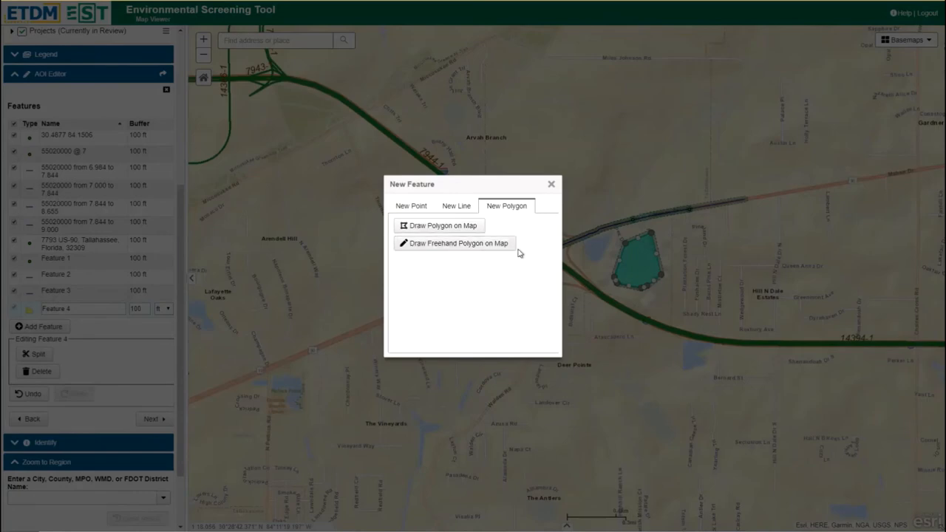
left_click(464, 249)
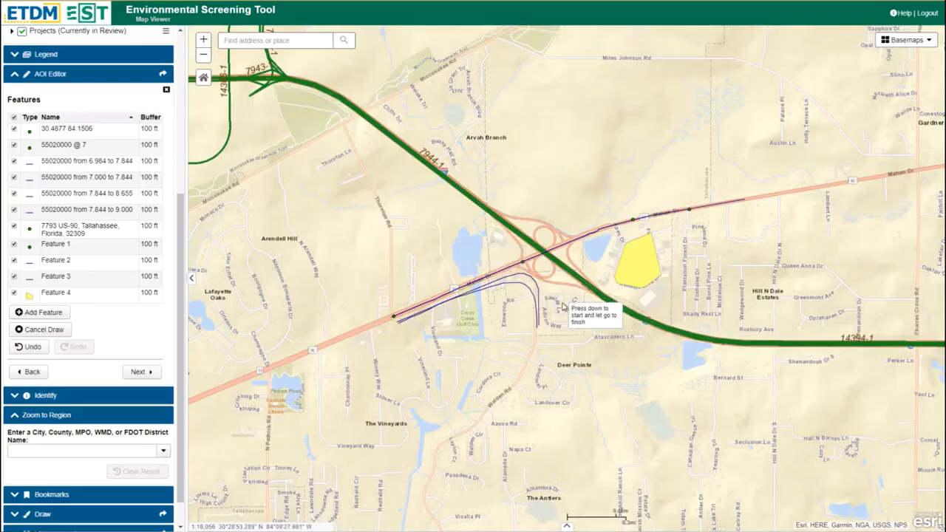
mouse_move(579, 303)
left_mouse_down()
mouse_move(620, 296)
mouse_move(647, 322)
mouse_move(628, 361)
mouse_move(600, 373)
mouse_move(574, 362)
mouse_move(564, 341)
mouse_move(574, 308)
left_mouse_up()
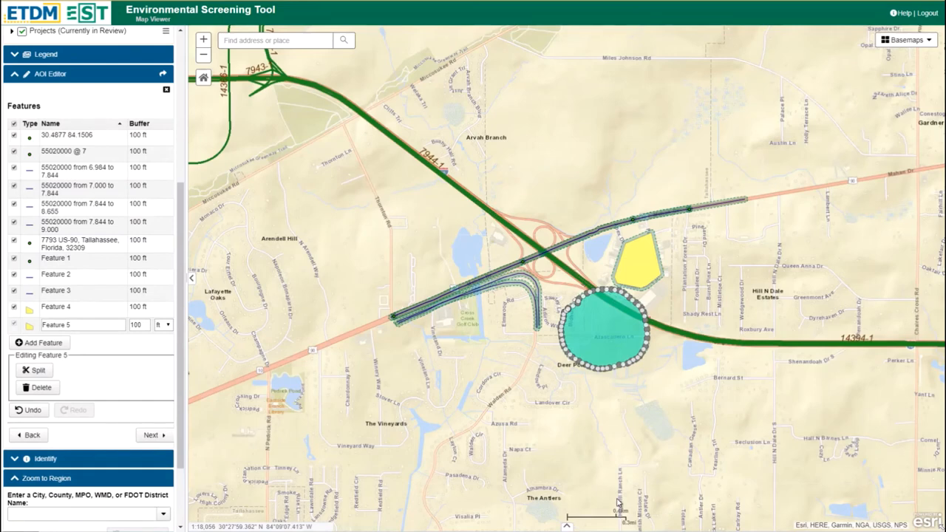
Step: Finish the feature list, leave the features ungrouped as separate analysis areas, and continue to the report options
scroll(49, 351, "down", 1)
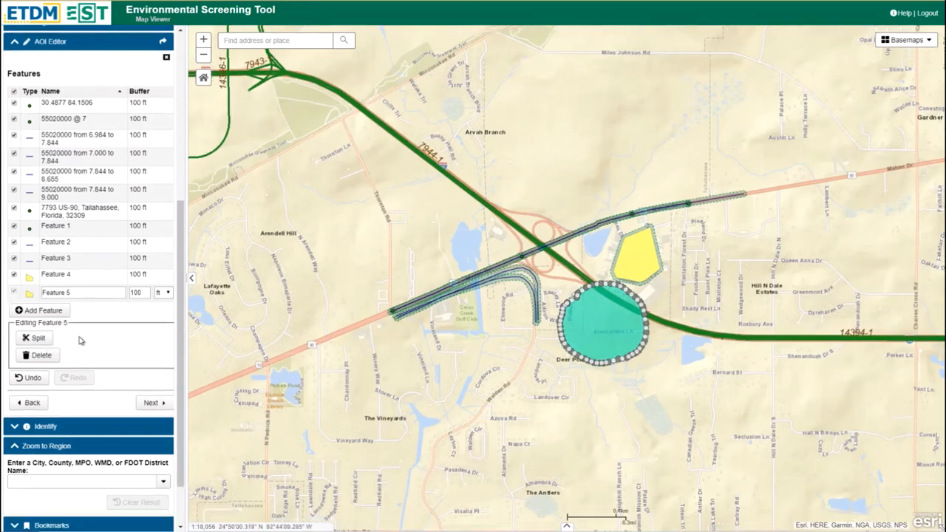
left_click(152, 405)
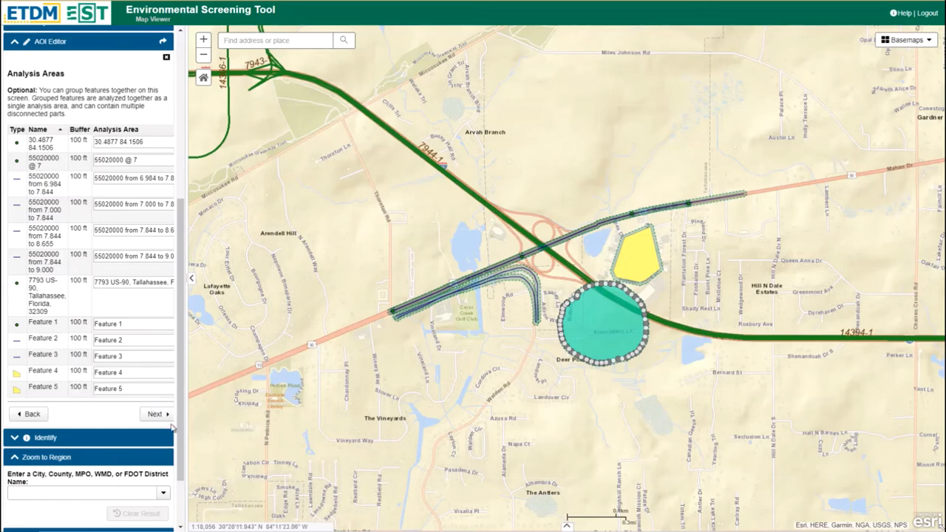
left_click(156, 415)
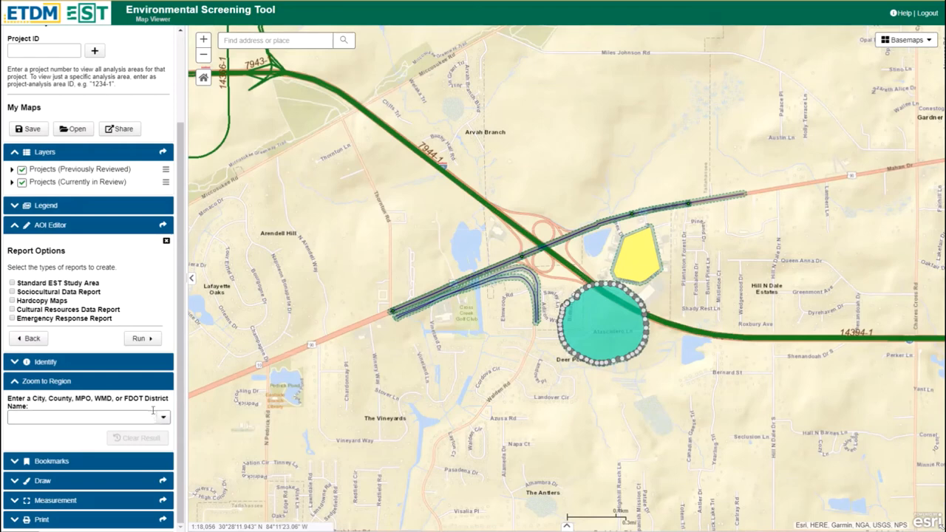
Step: Run only the Standard EST Study Area report, leaving Sociocultural Data Report and Hardcopy Maps unselected, and close the results
left_click(12, 283)
left_click(12, 292)
left_click(12, 301)
left_click(12, 293)
left_click(12, 301)
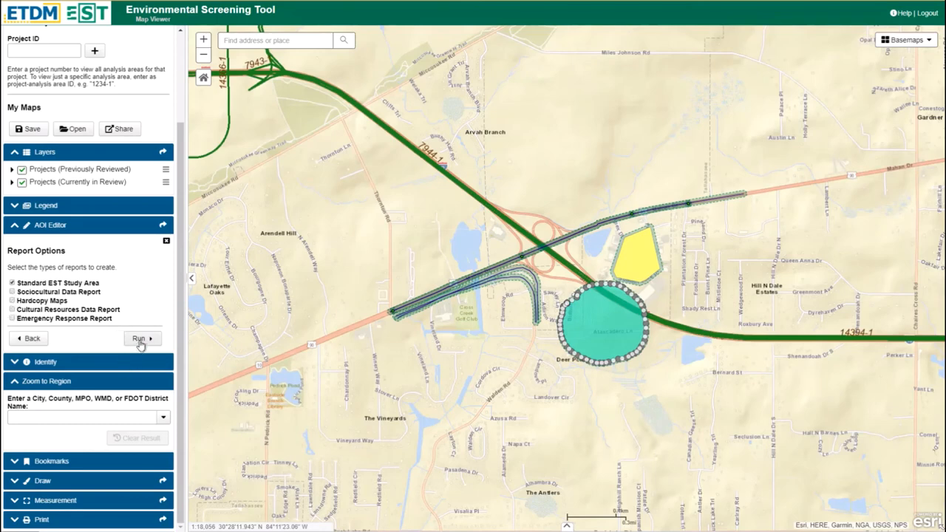
left_click(140, 340)
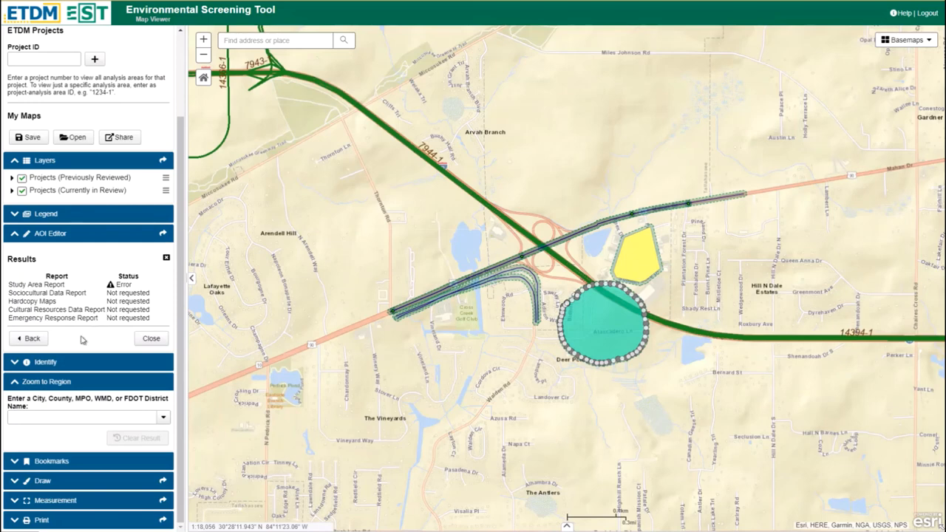
left_click(152, 339)
left_click(151, 339)
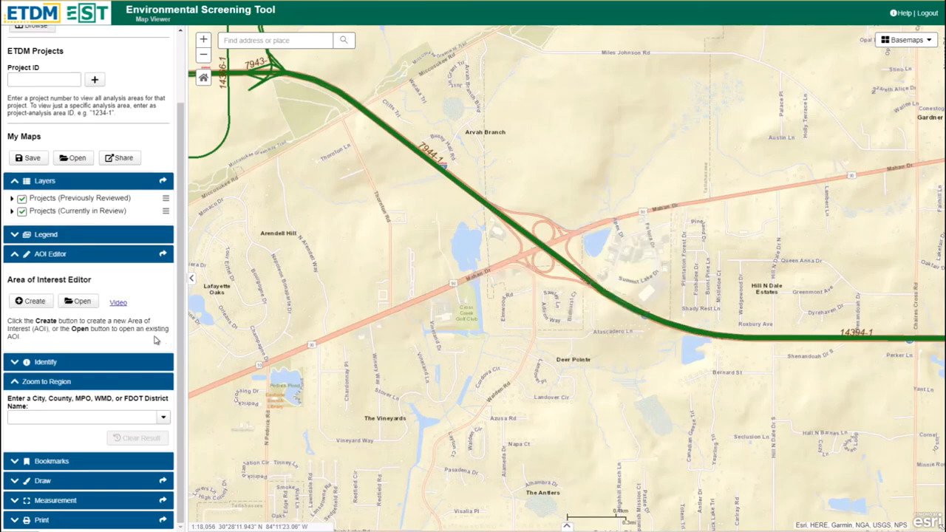
Step: Browse the saved areas of interest for all of FDOT District 3 and for only mine, and open the results of Bill Test 1
left_click(86, 306)
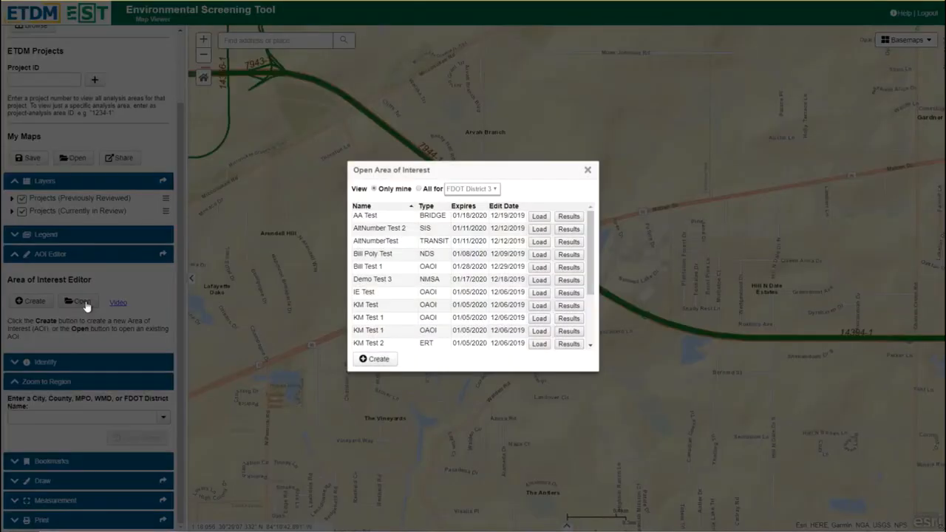
left_click(419, 189)
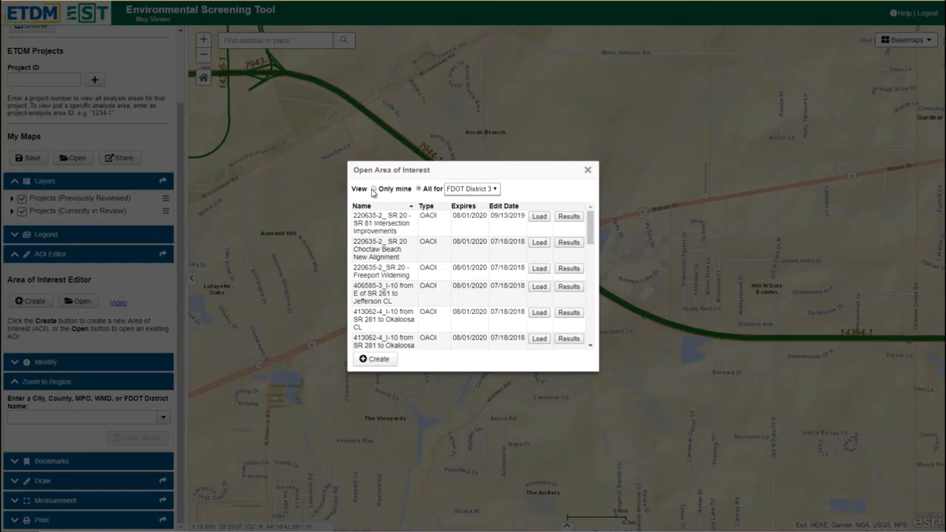
left_click(375, 189)
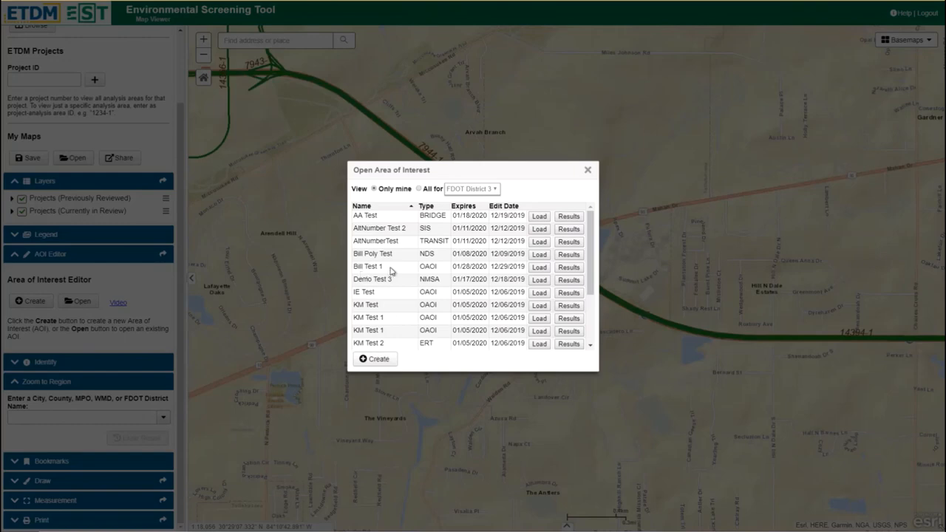
left_click(571, 268)
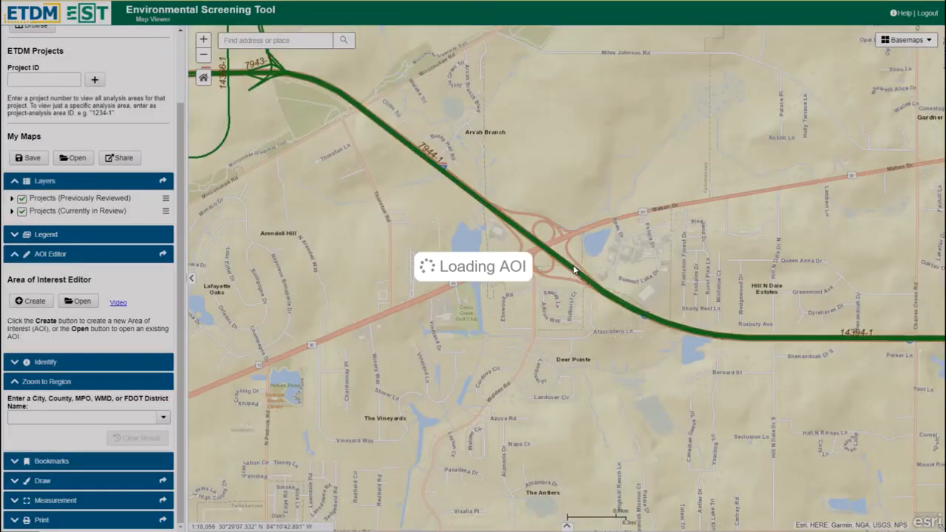